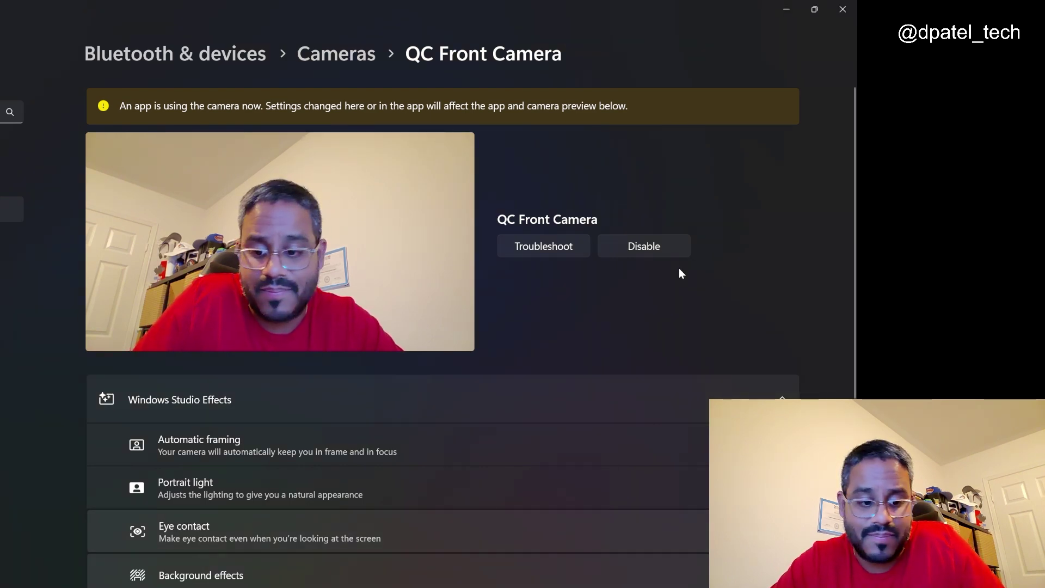
Step: Check NPU activity in Task Manager, then collapse and re-expand Windows Studio Effects
key(ctrl+shift+Escape)
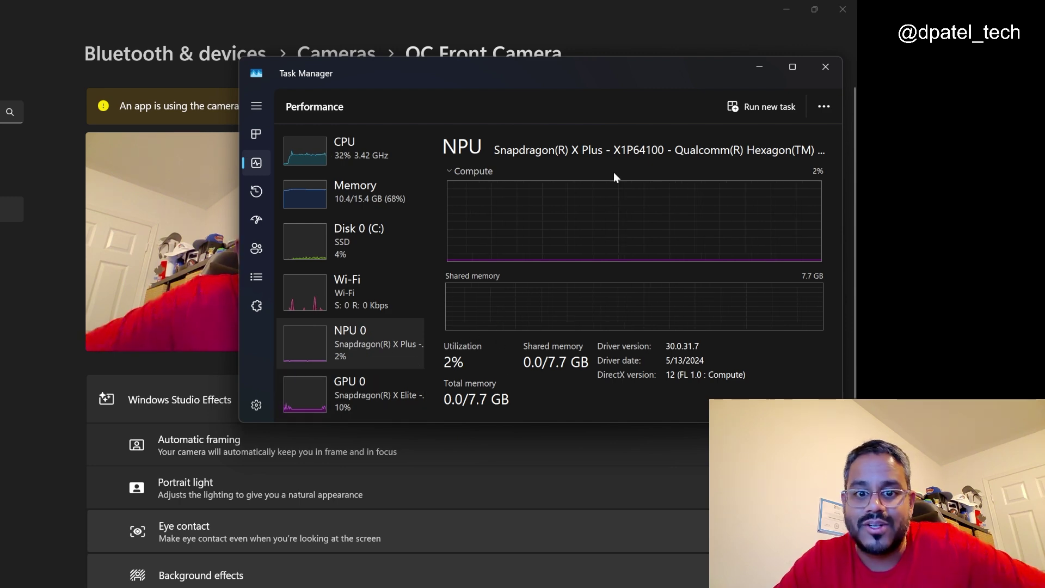
click(826, 67)
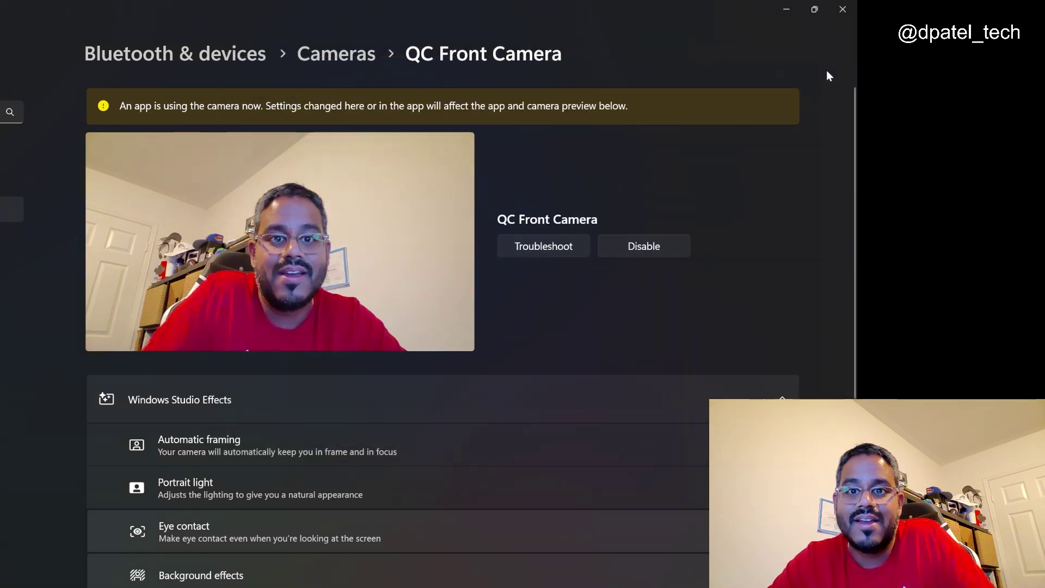
click(393, 390)
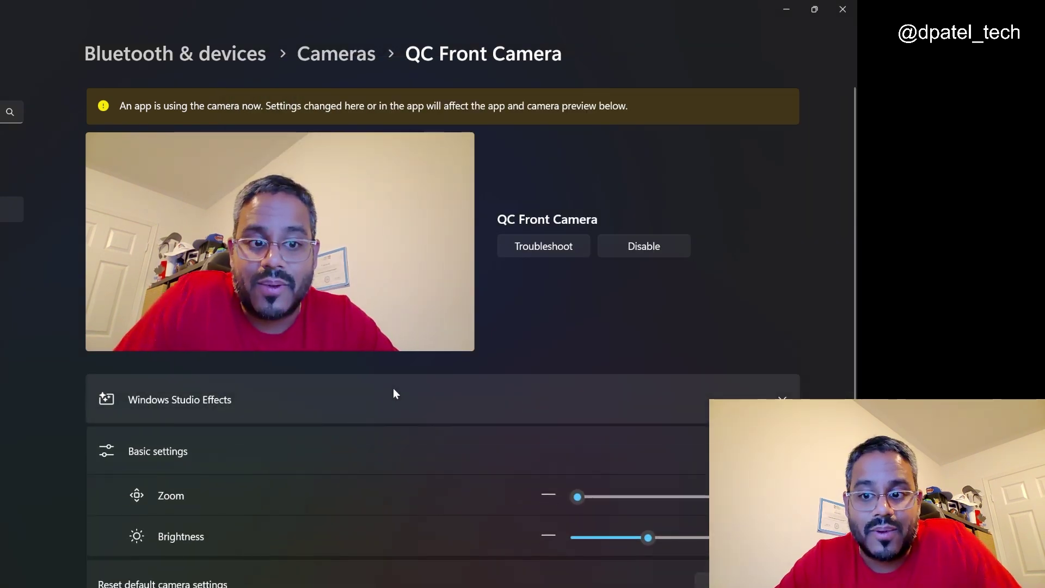
click(393, 390)
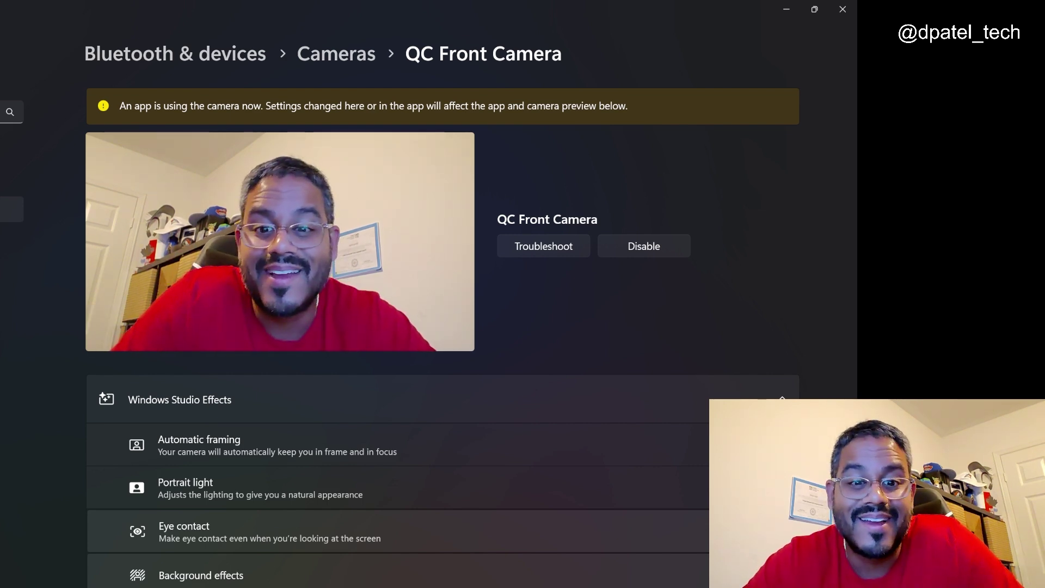
Step: Scroll down to the Portrait light and Eye contact options
scroll(697, 411, down, 5)
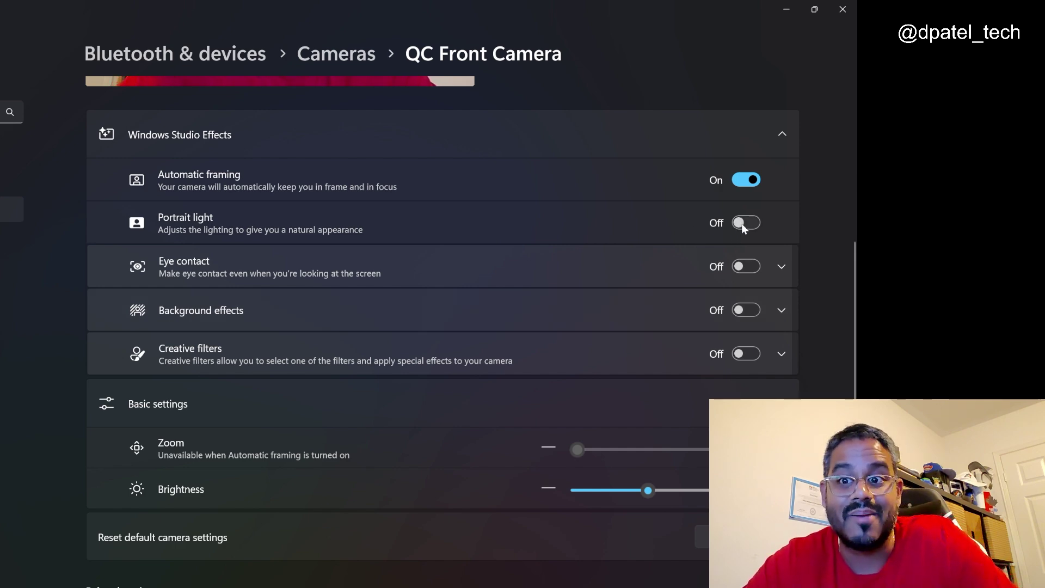
scroll(745, 228, up, 5)
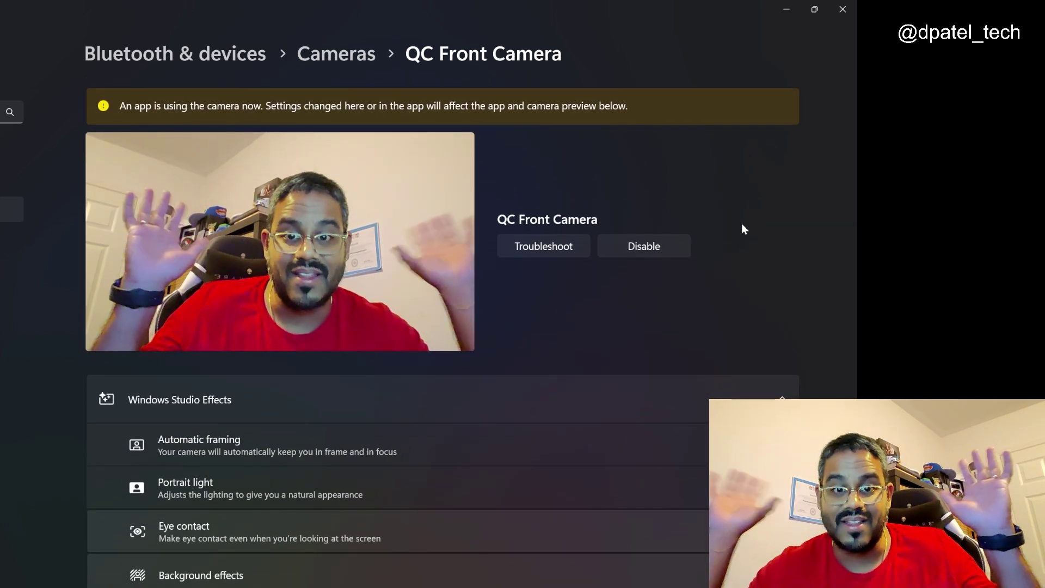
scroll(514, 217, down, 3)
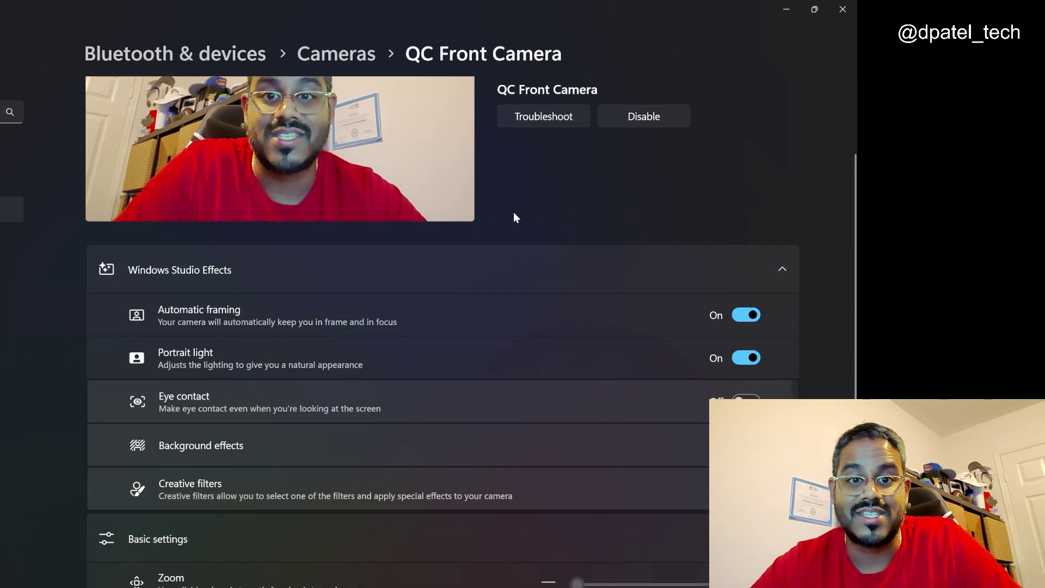
scroll(516, 218, down, 1)
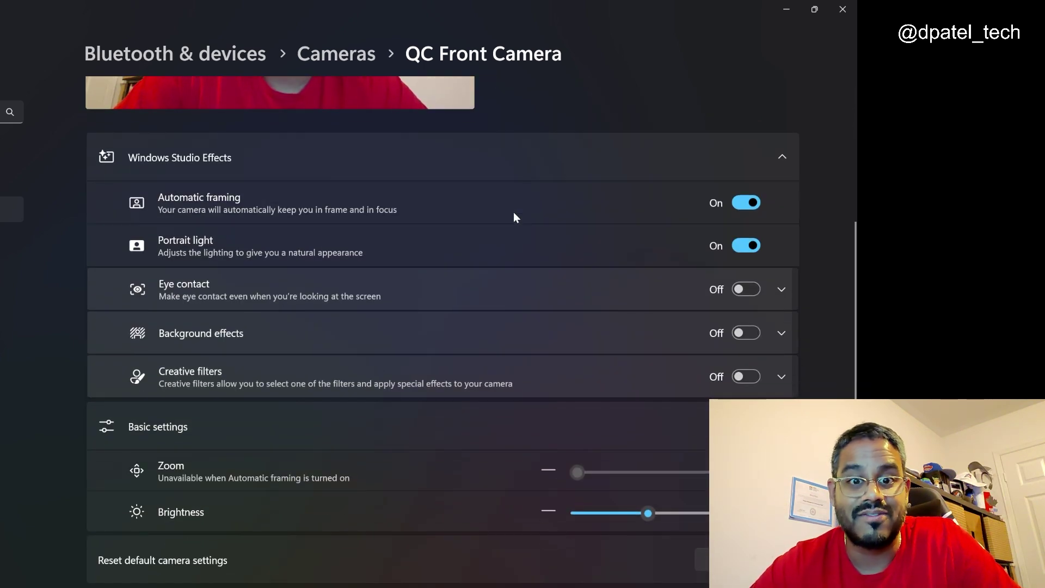
Step: Turn on Eye contact and change its mode from Standard to Teleprompter
click(388, 295)
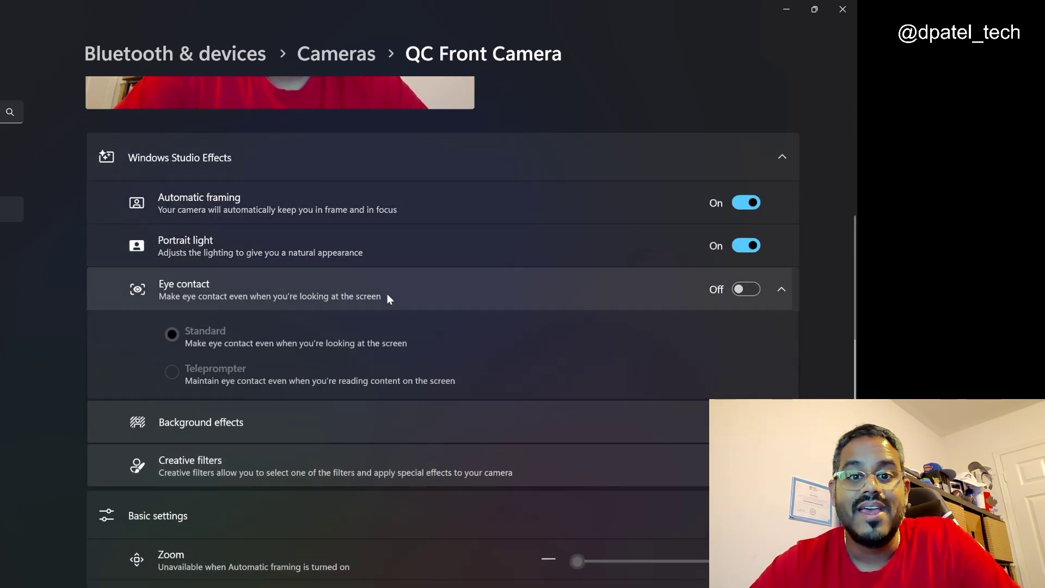
click(749, 299)
scroll(747, 299, up, 3)
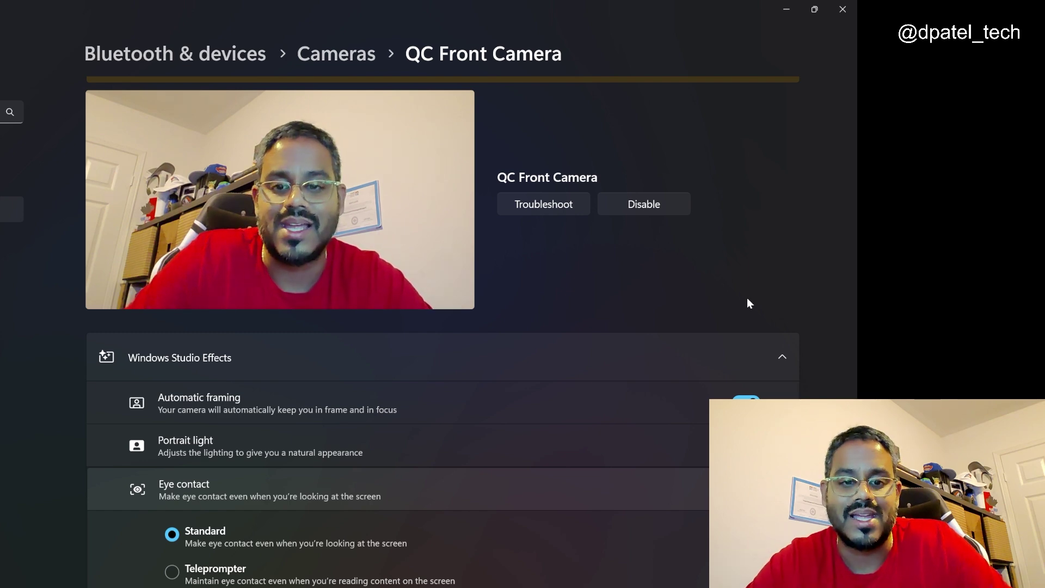
scroll(747, 300, down, 1)
click(213, 501)
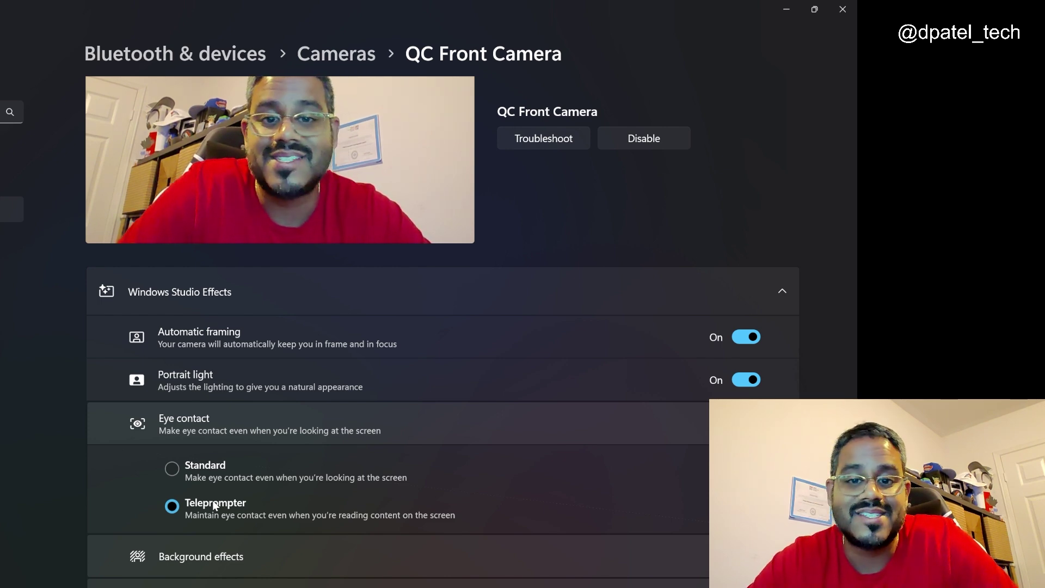
Step: Collapse Eye contact and turn on Background effects with Standard blur
scroll(237, 361, down, 2)
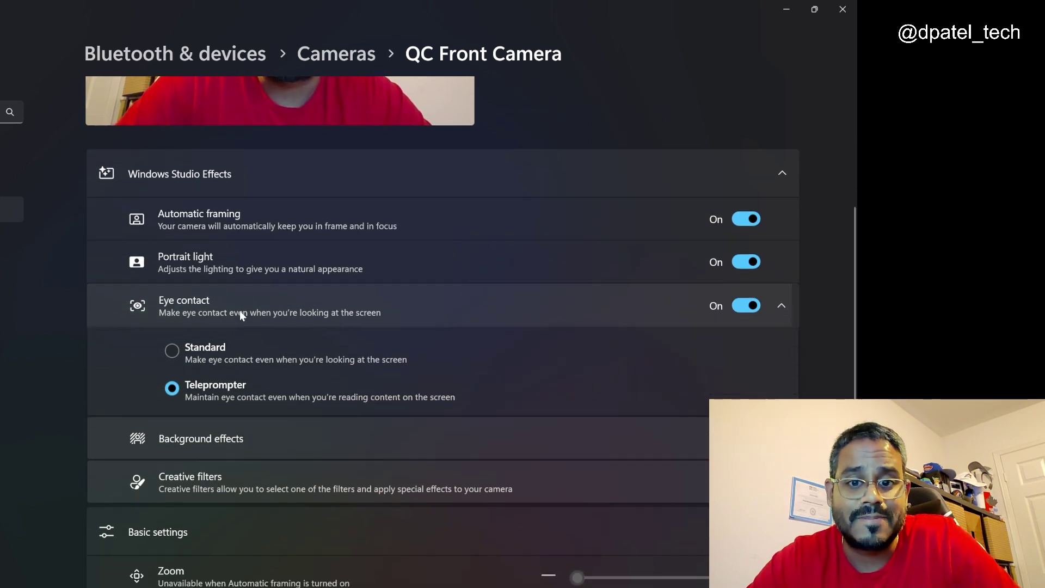
click(239, 305)
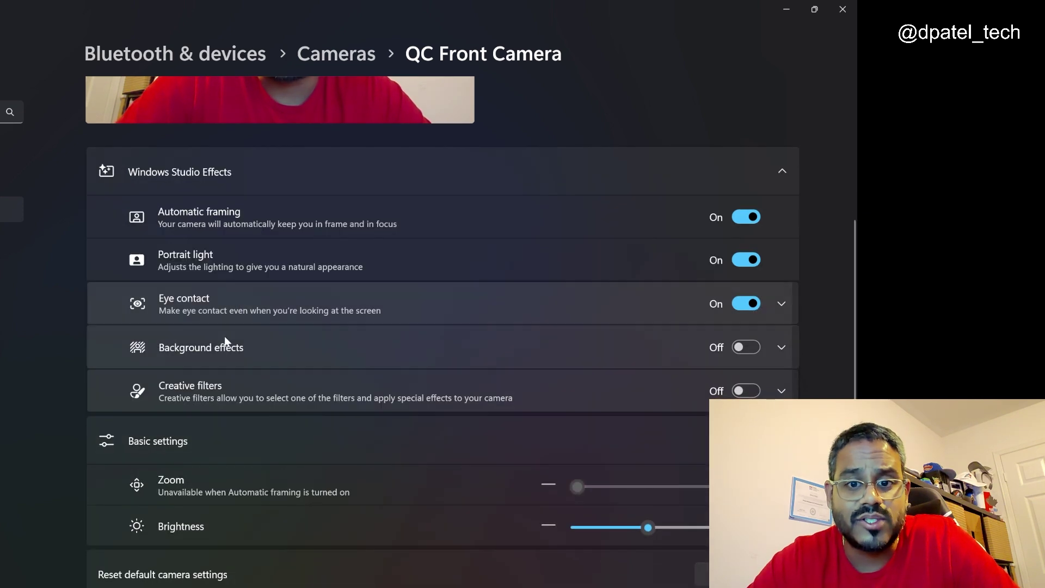
click(225, 341)
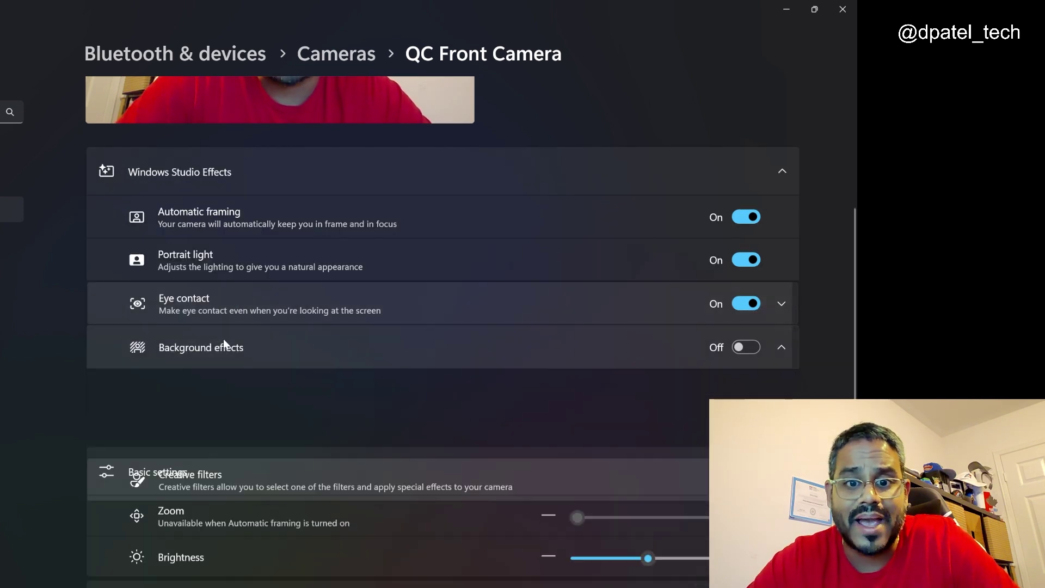
scroll(596, 250, down, 2)
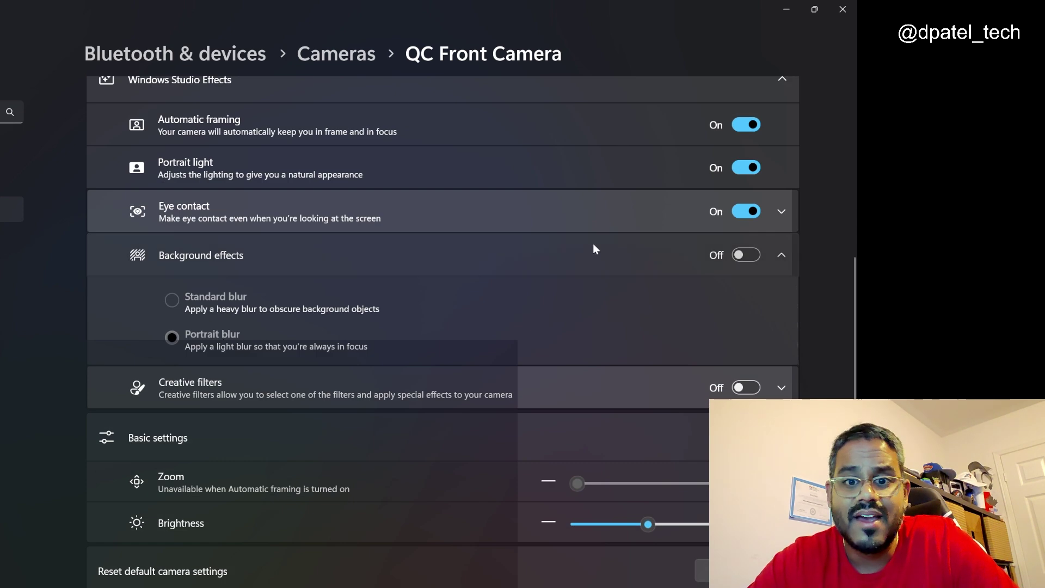
click(747, 256)
click(202, 304)
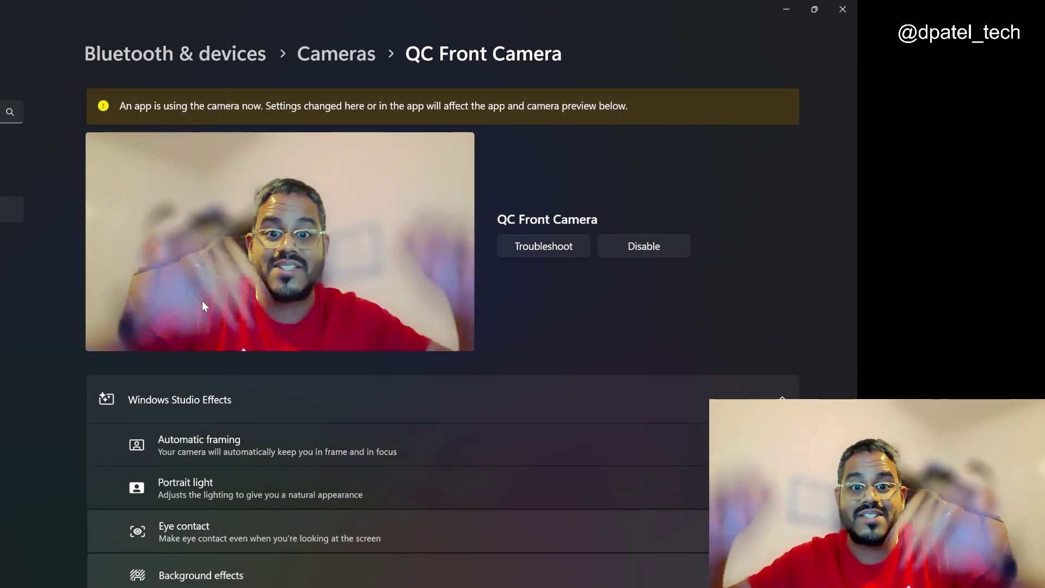
Step: Switch the background to Portrait blur and collapse the Background effects options
scroll(203, 306, down, 5)
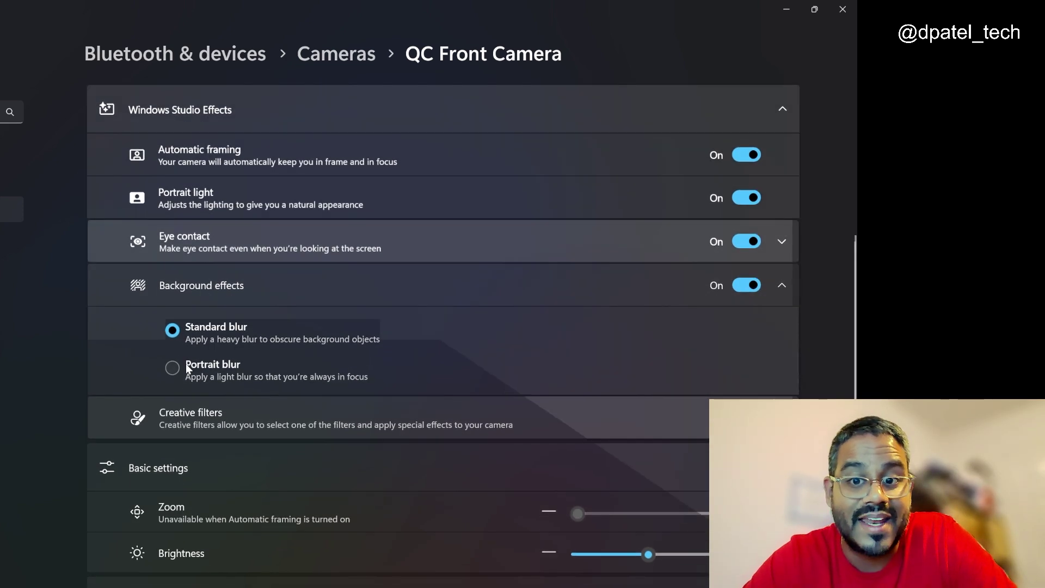
click(187, 366)
scroll(186, 364, down, 2)
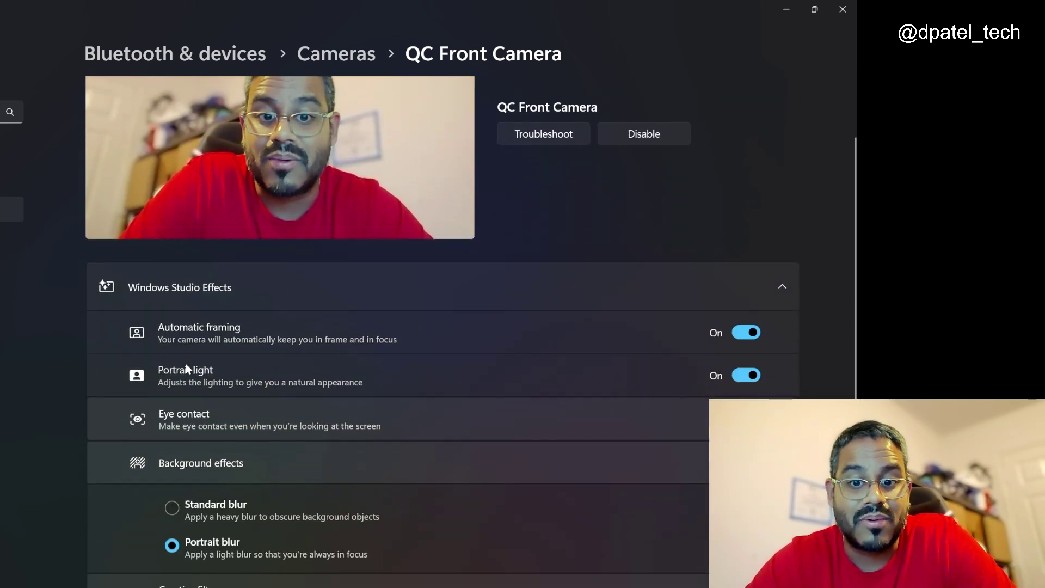
scroll(185, 364, down, 4)
scroll(185, 364, up, 5)
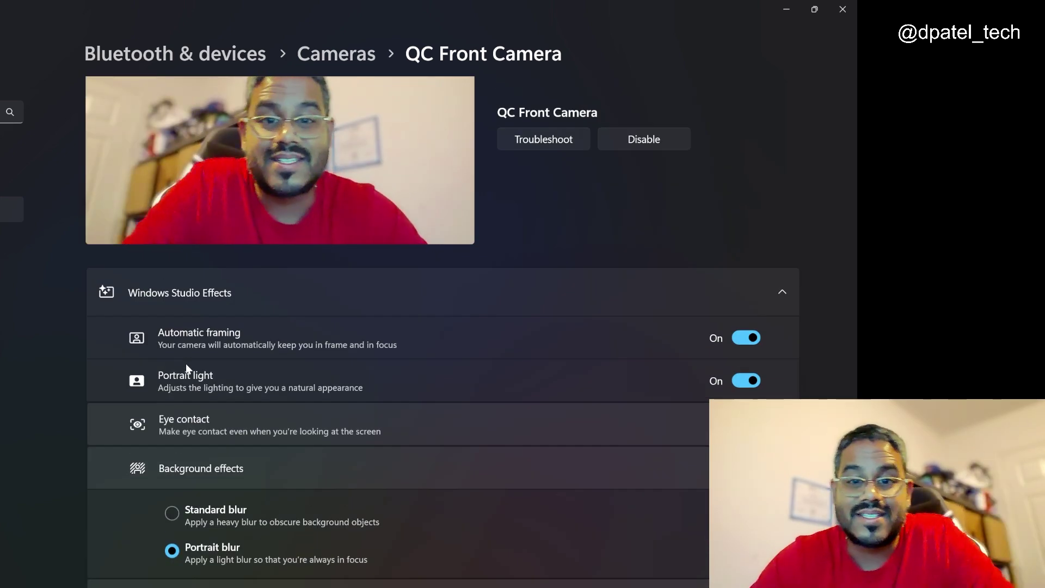
scroll(186, 368, down, 4)
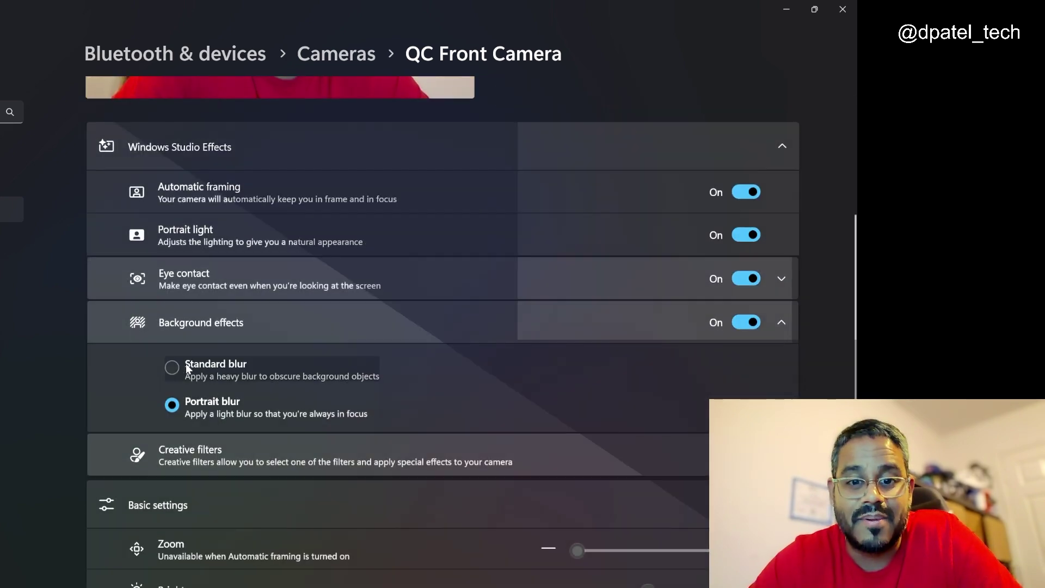
scroll(185, 364, down, 1)
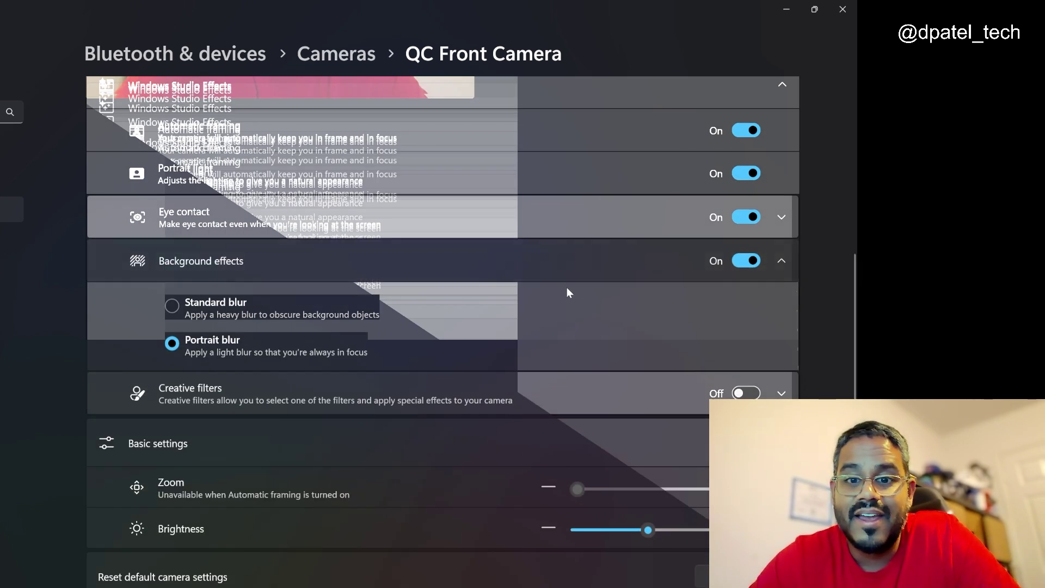
click(565, 266)
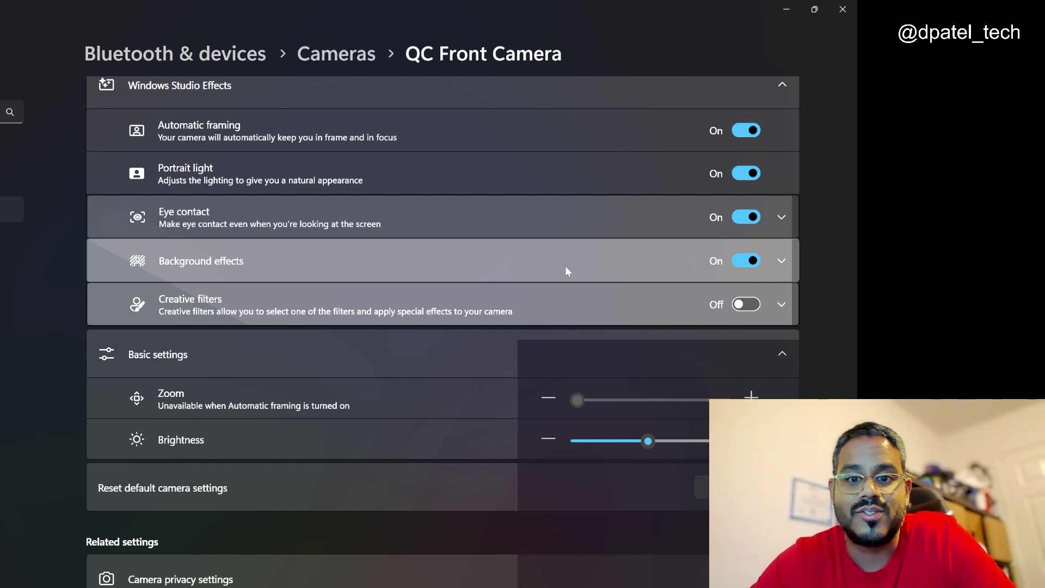
Step: Turn on Creative filters and try the Illustrated and Animated styles
click(746, 303)
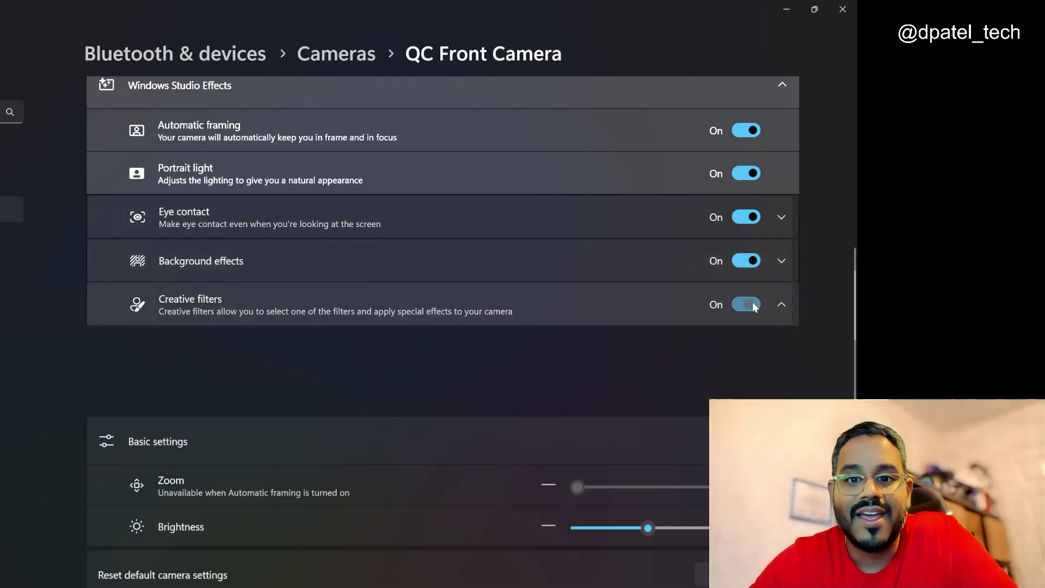
click(190, 349)
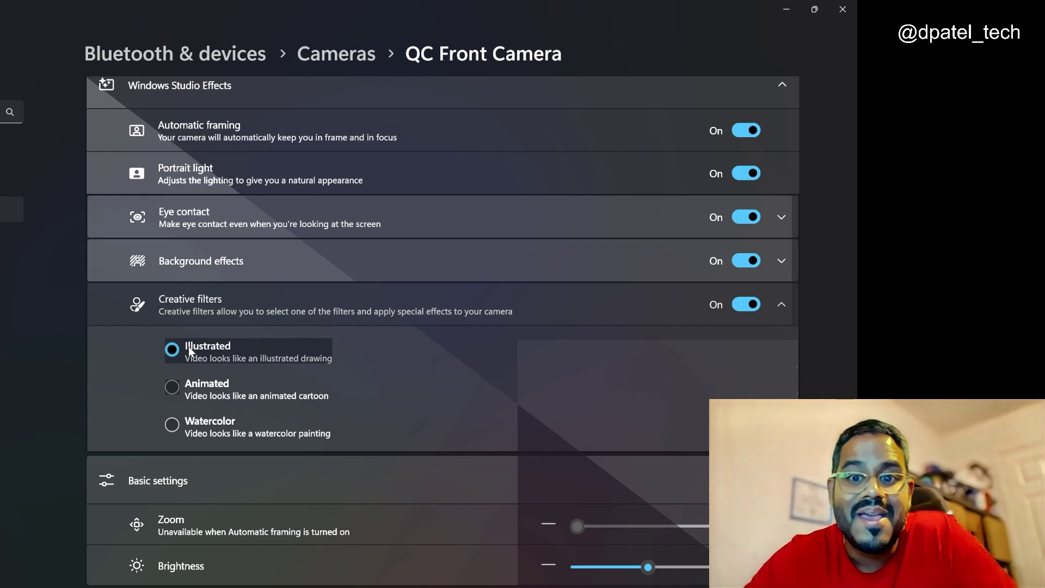
click(178, 387)
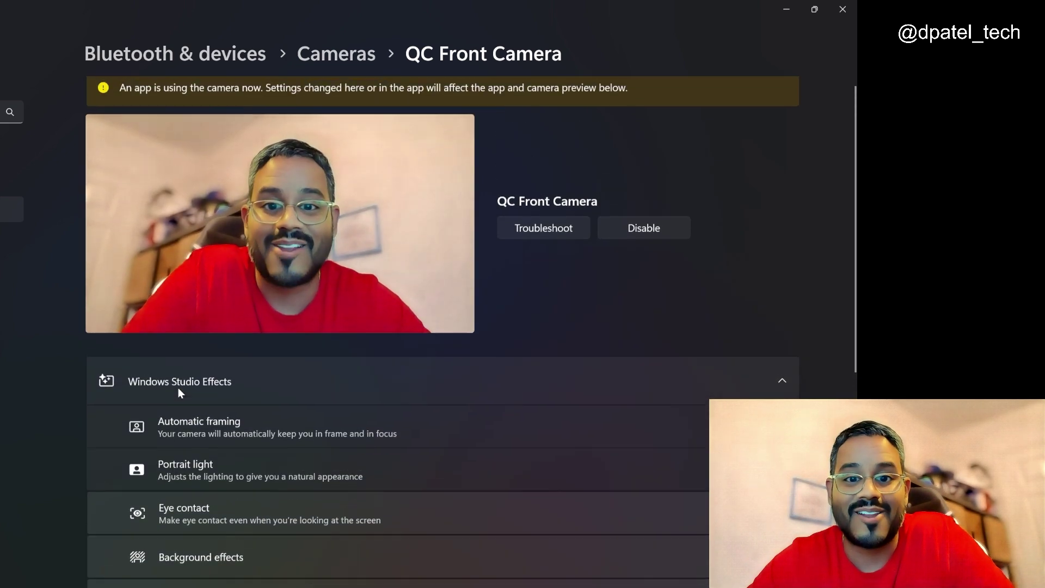
Step: Preview the Watercolor filter, then switch Creative filters off
scroll(178, 387, down, 2)
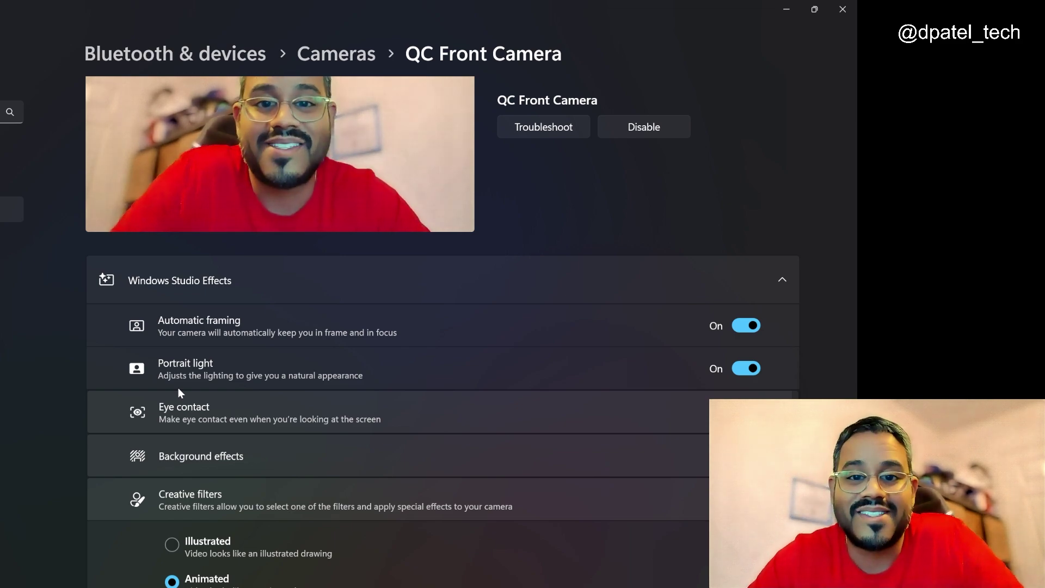
scroll(178, 388, down, 4)
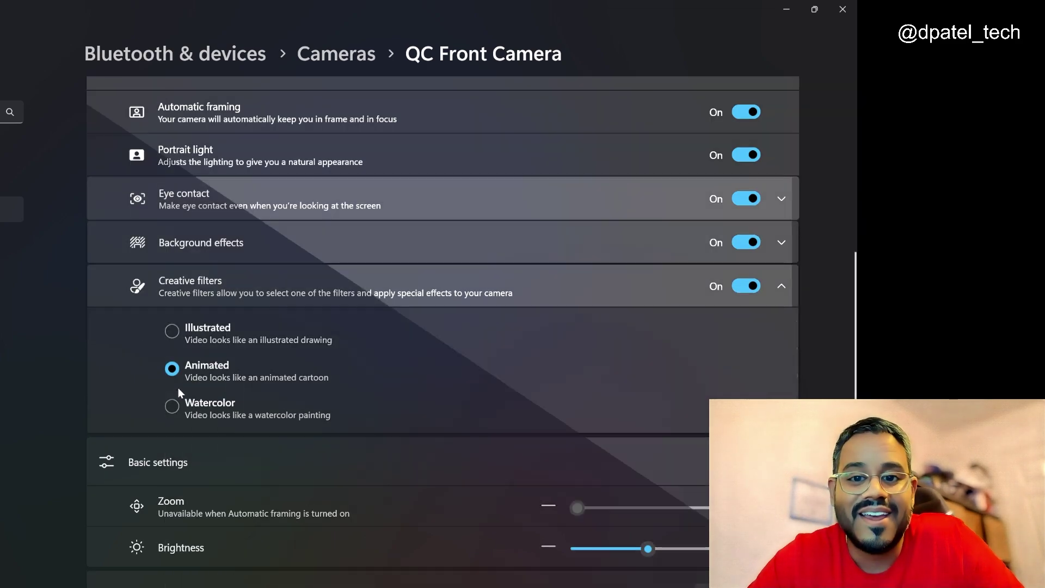
click(214, 404)
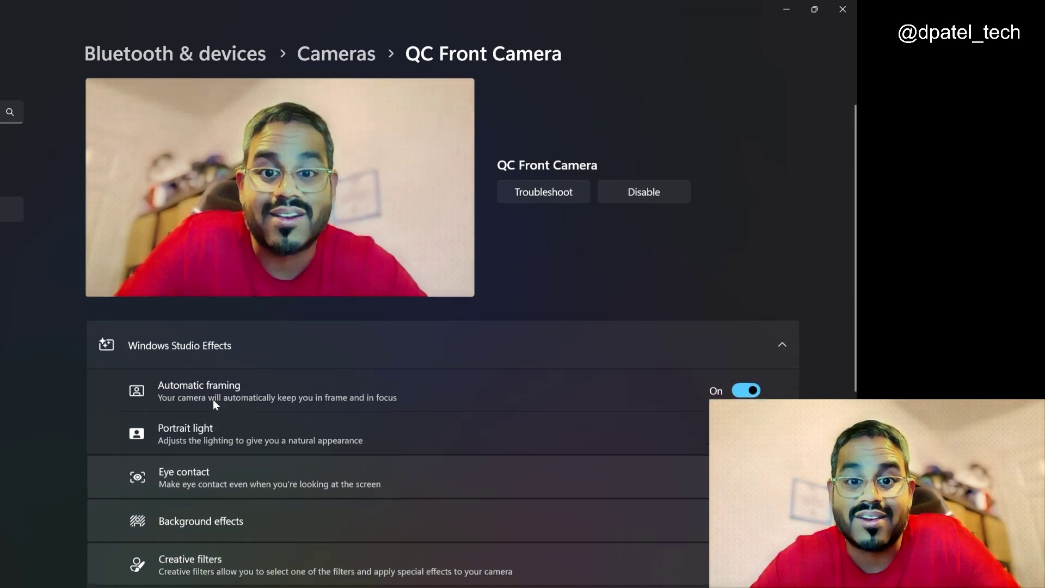
scroll(214, 403, down, 5)
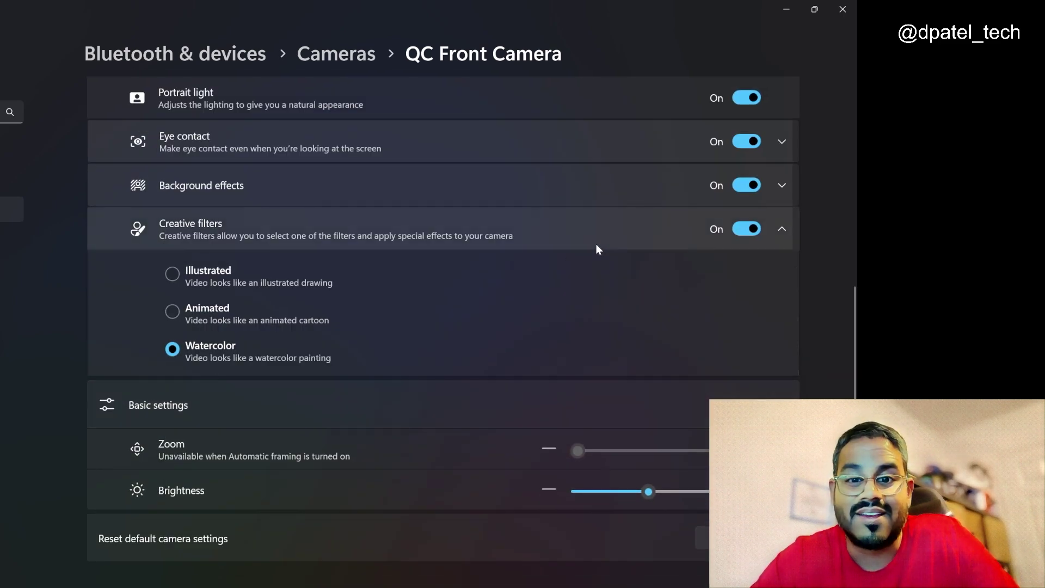
click(744, 231)
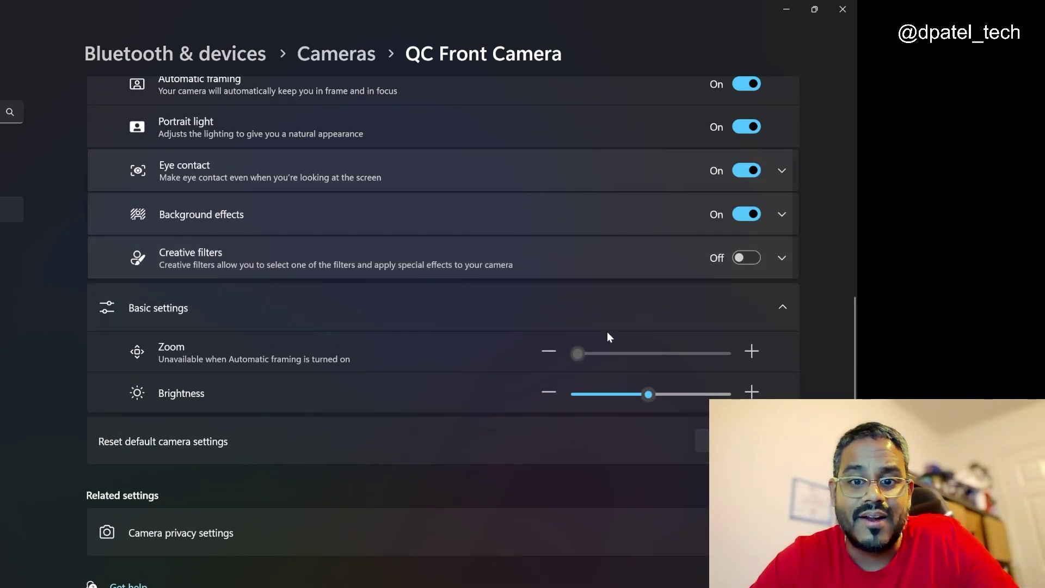
Step: Turn Automatic framing off, set Zoom to about 22, then turn Automatic framing back on
scroll(670, 145, up, 2)
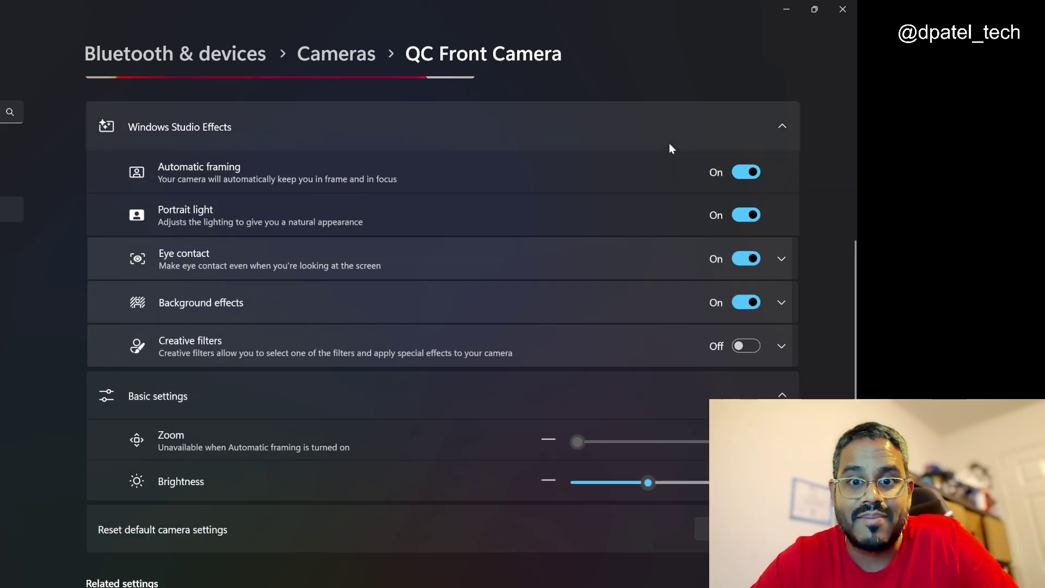
click(746, 172)
scroll(739, 170, down, 5)
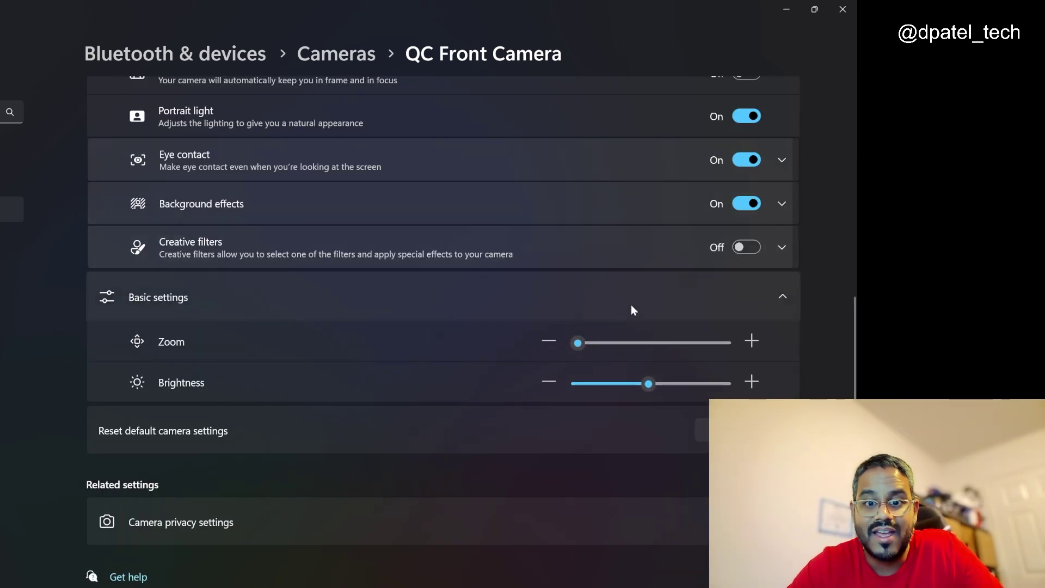
click(625, 342)
click(673, 342)
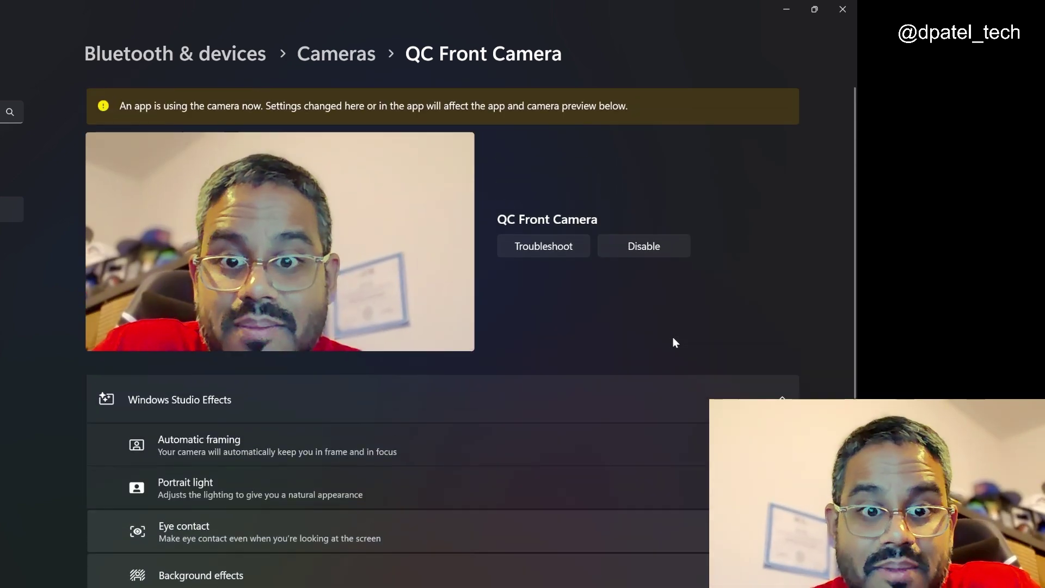
scroll(673, 342, down, 5)
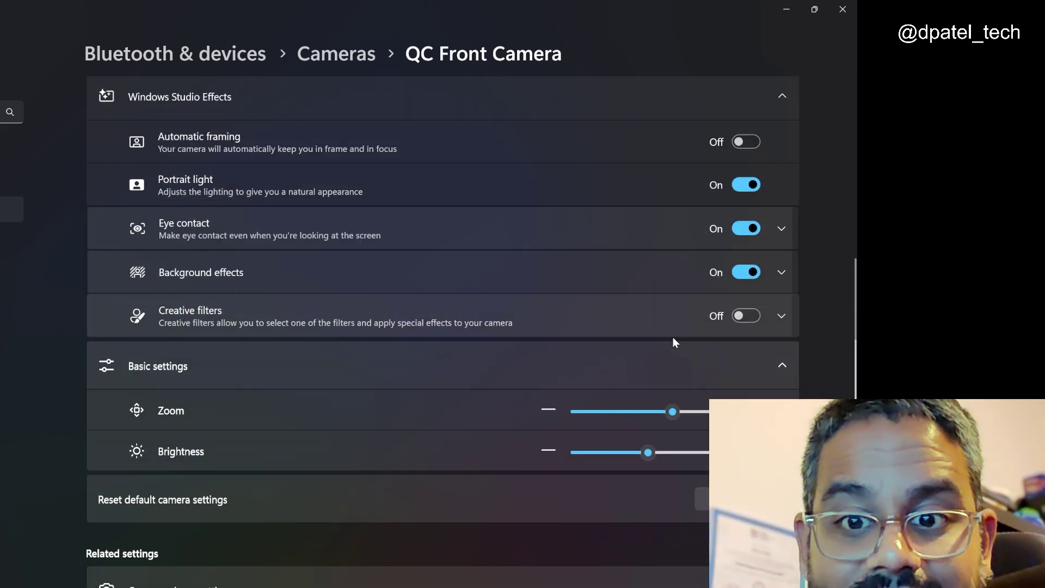
click(611, 420)
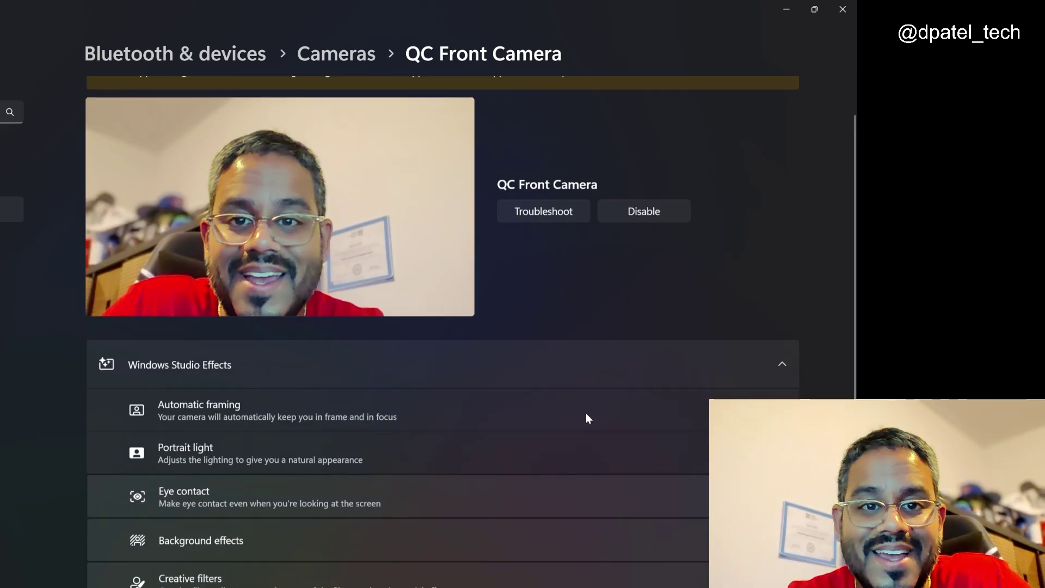
scroll(586, 414, down, 2)
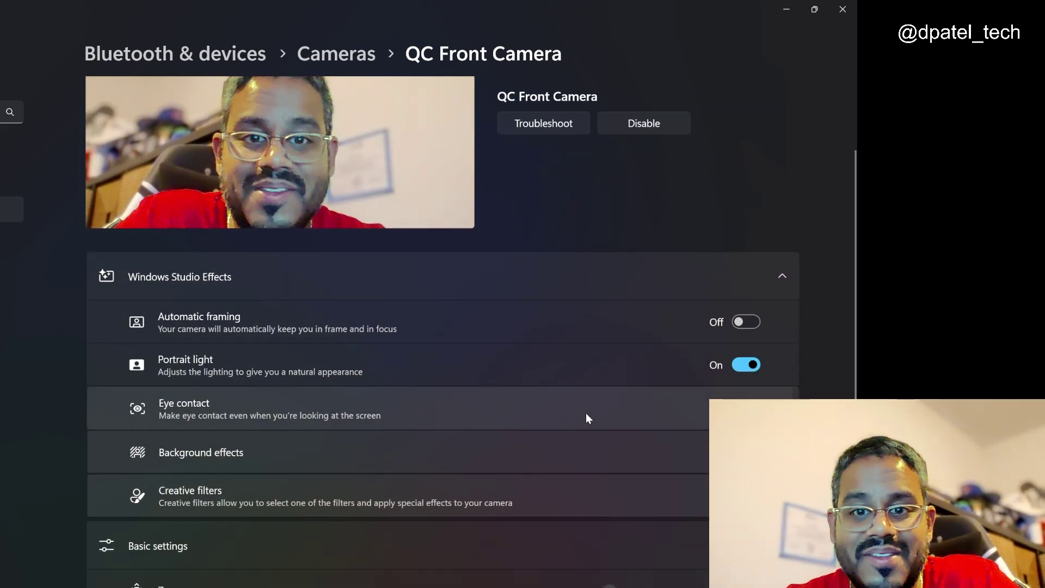
click(740, 326)
scroll(740, 327, down, 3)
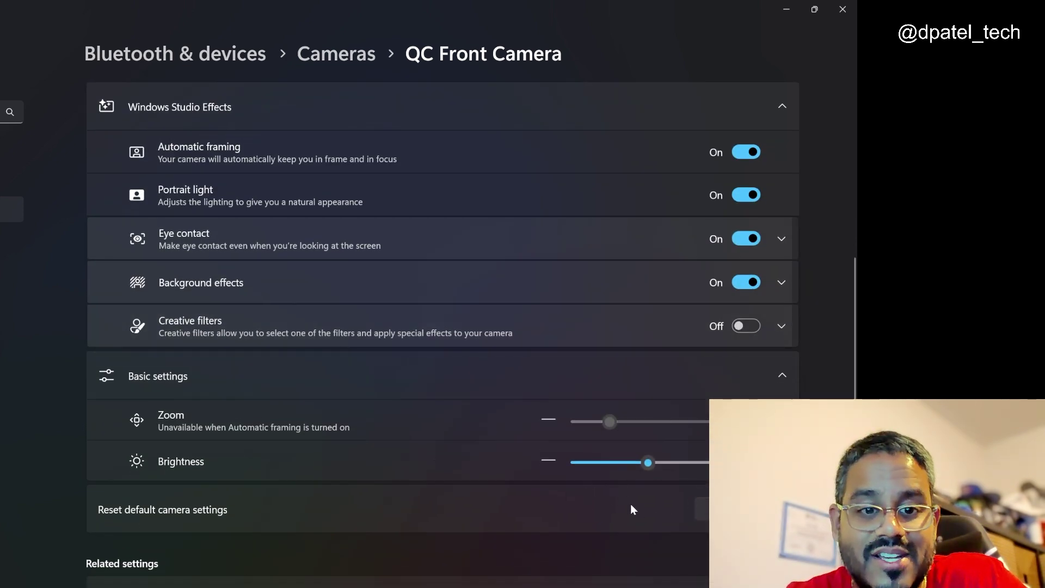
Step: Drop the Brightness slider to near its minimum and check the camera preview
click(578, 464)
scroll(578, 469, up, 5)
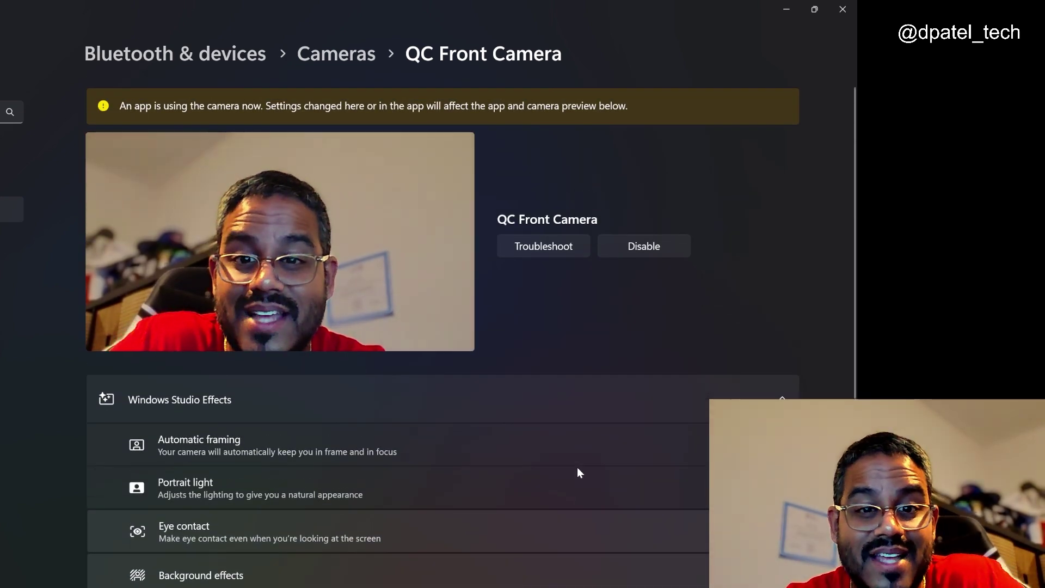
scroll(578, 468, down, 1)
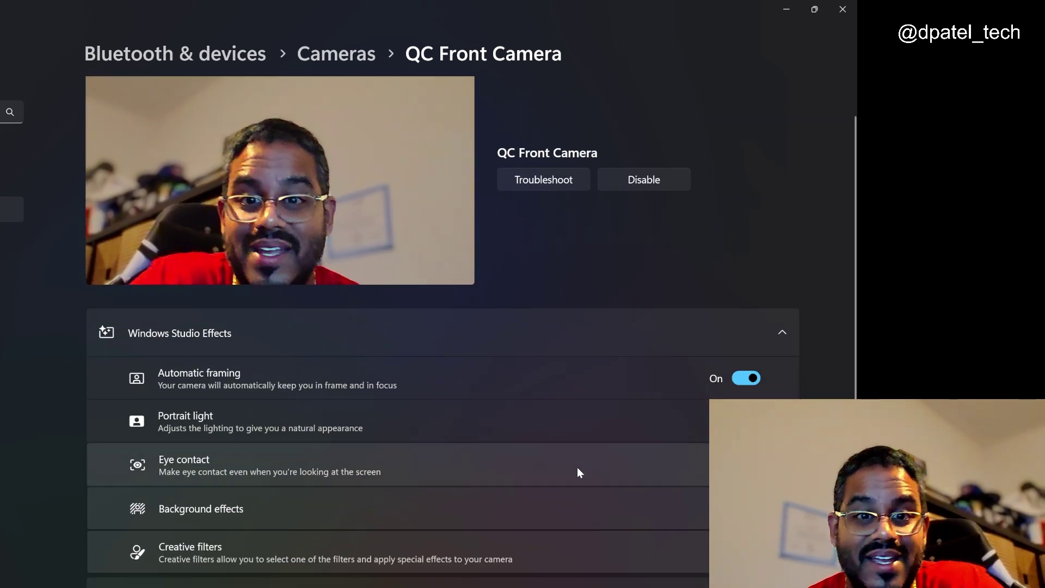
scroll(577, 473, down, 2)
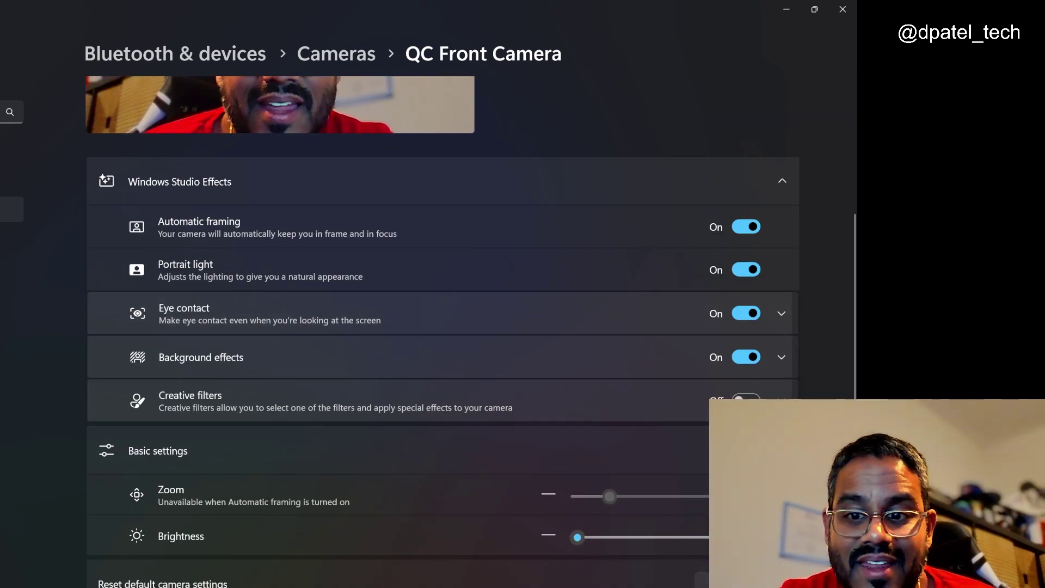
scroll(577, 468, up, 3)
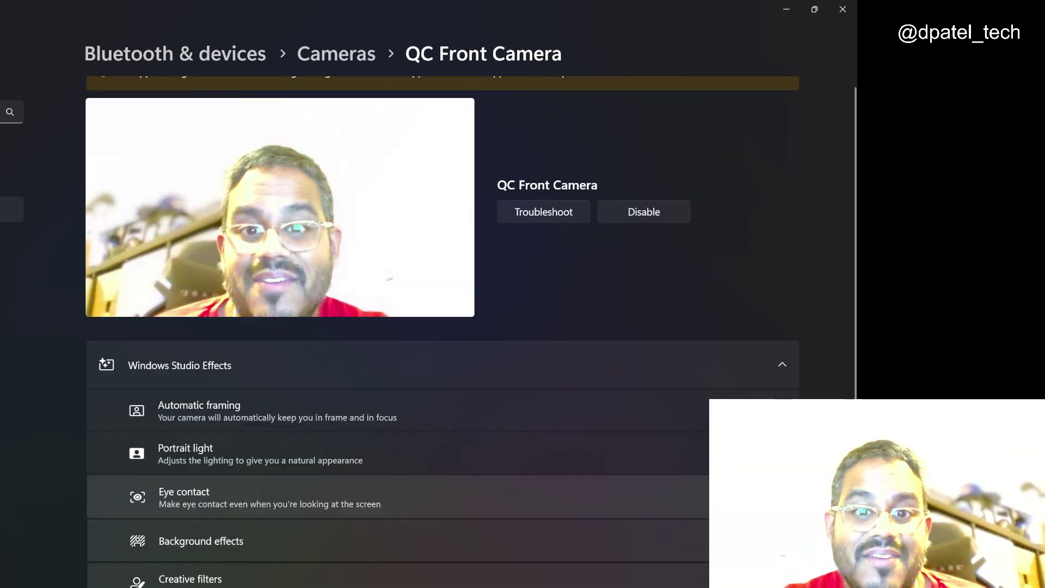
scroll(670, 553, down, 1)
scroll(643, 578, down, 1)
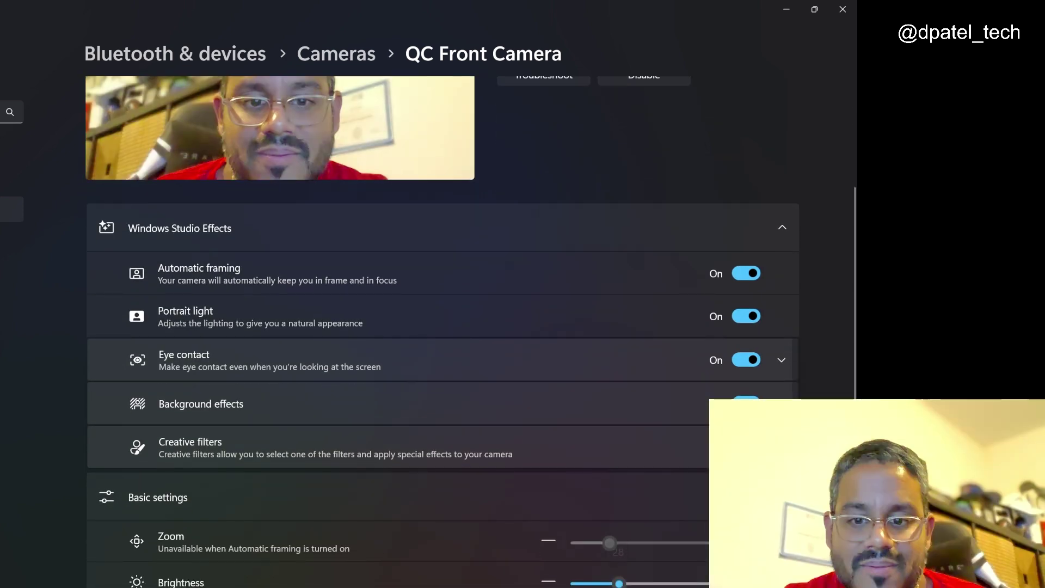
scroll(606, 573, up, 3)
scroll(606, 574, down, 2)
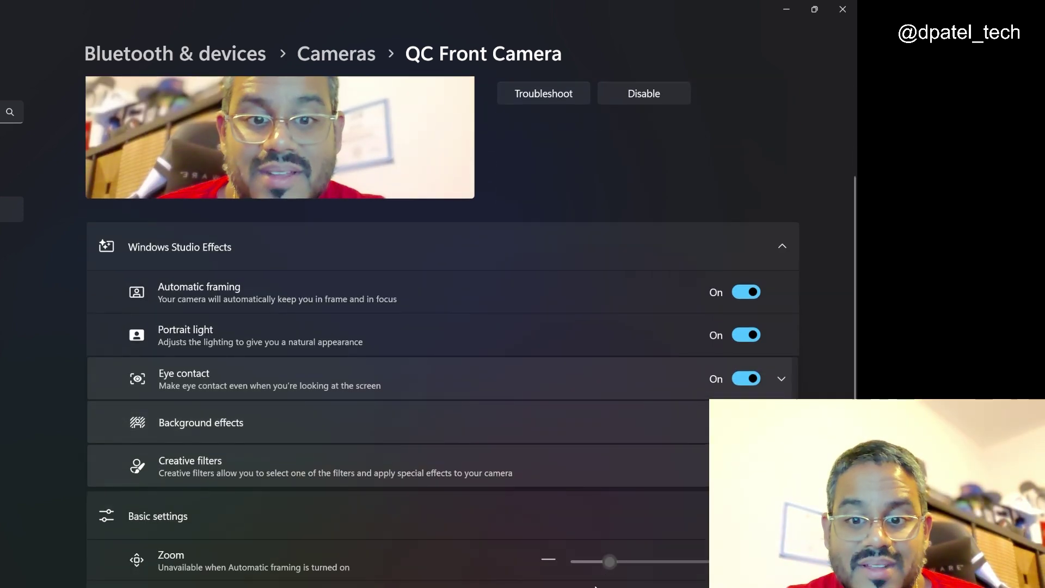
scroll(435, 327, up, 2)
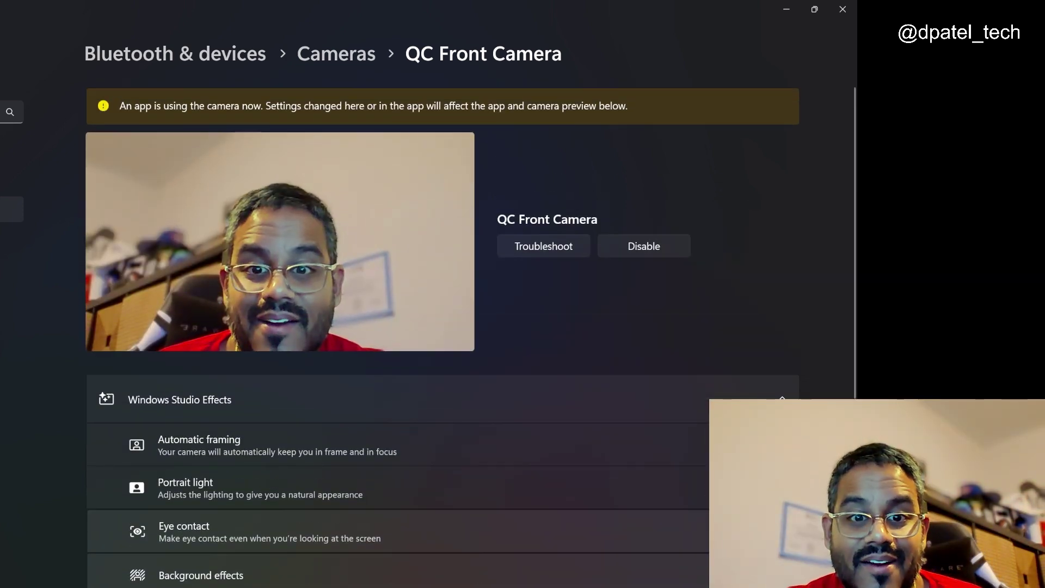
scroll(736, 309, down, 2)
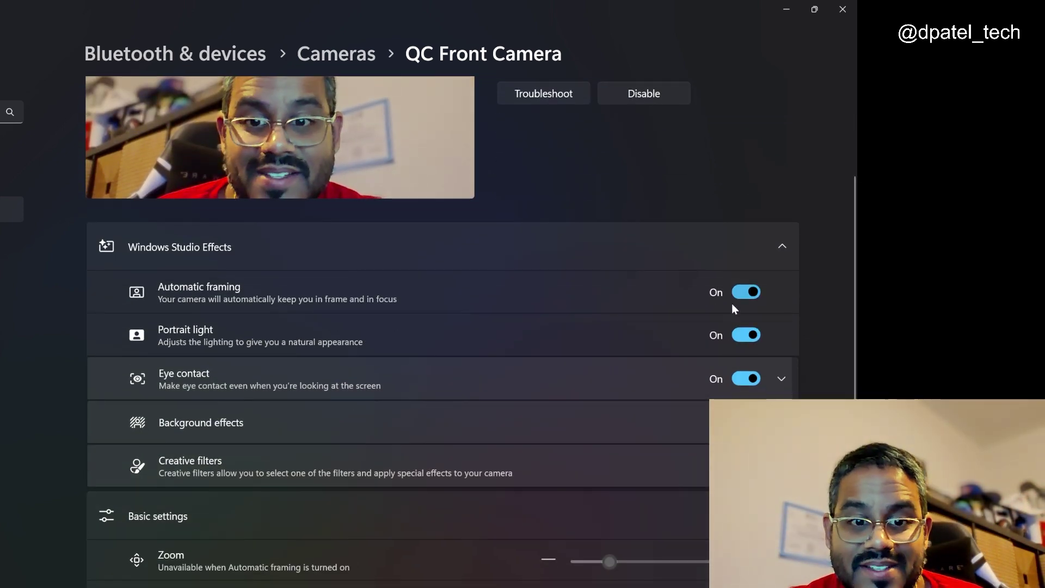
scroll(701, 311, down, 2)
scroll(556, 577, up, 5)
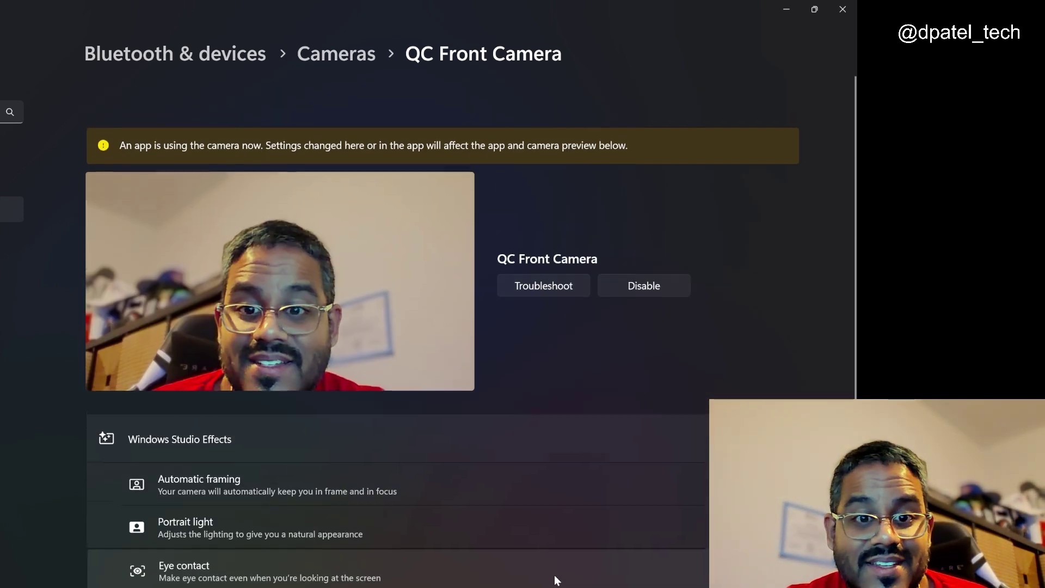
scroll(555, 580, down, 1)
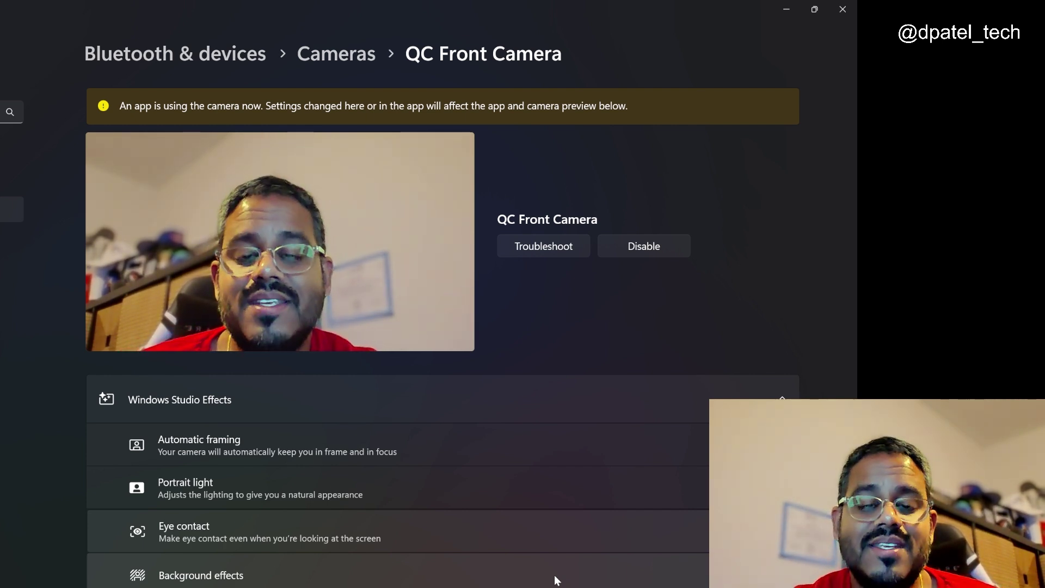
scroll(556, 580, down, 6)
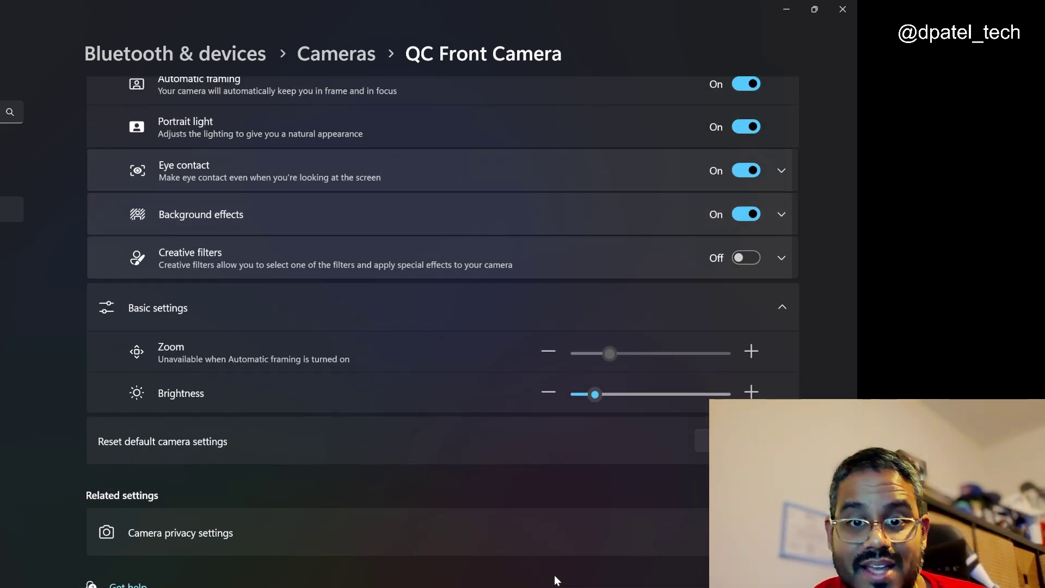
scroll(556, 578, up, 3)
scroll(556, 572, down, 1)
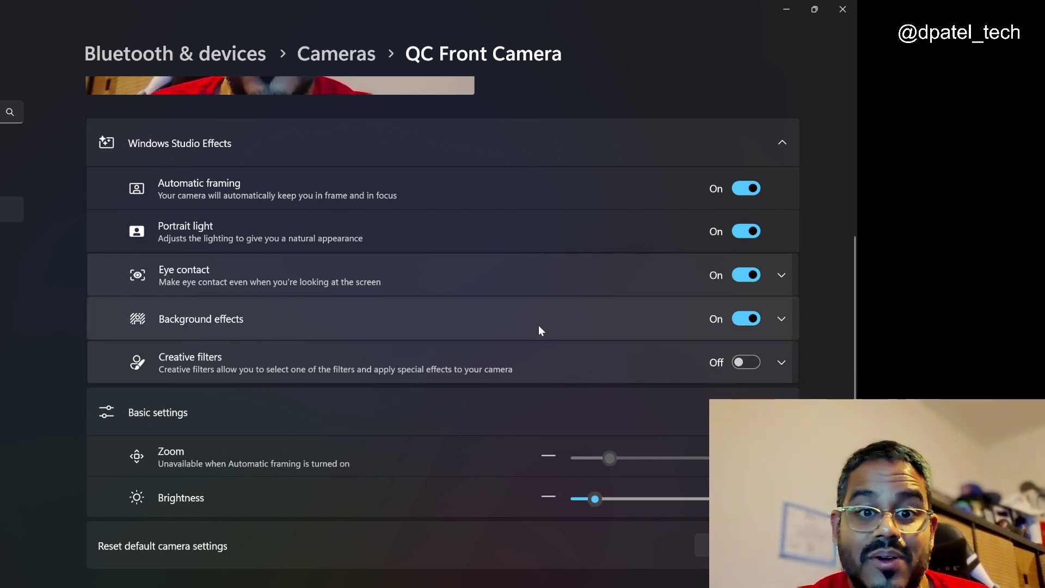
scroll(539, 326, down, 1)
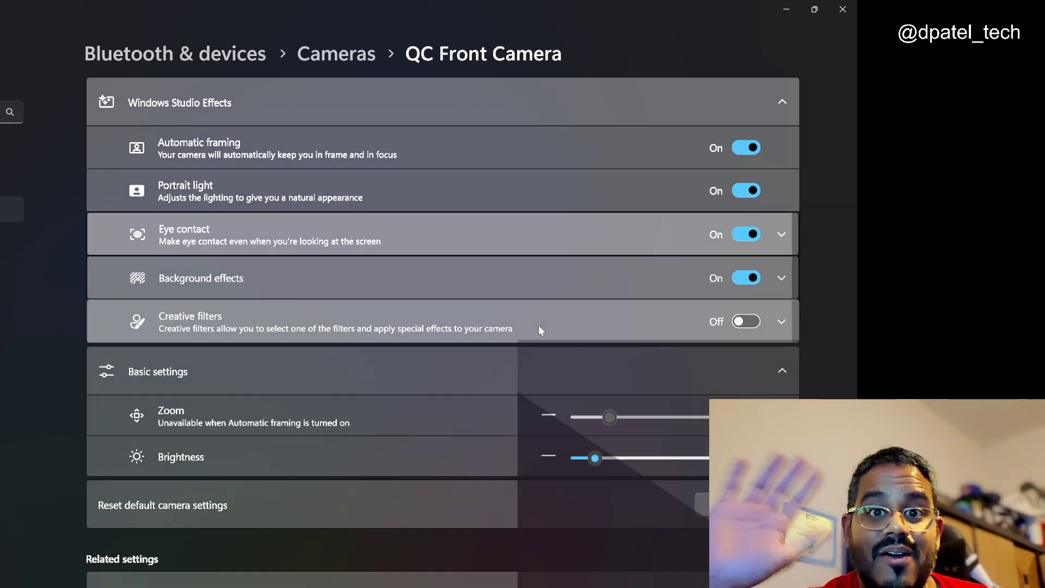